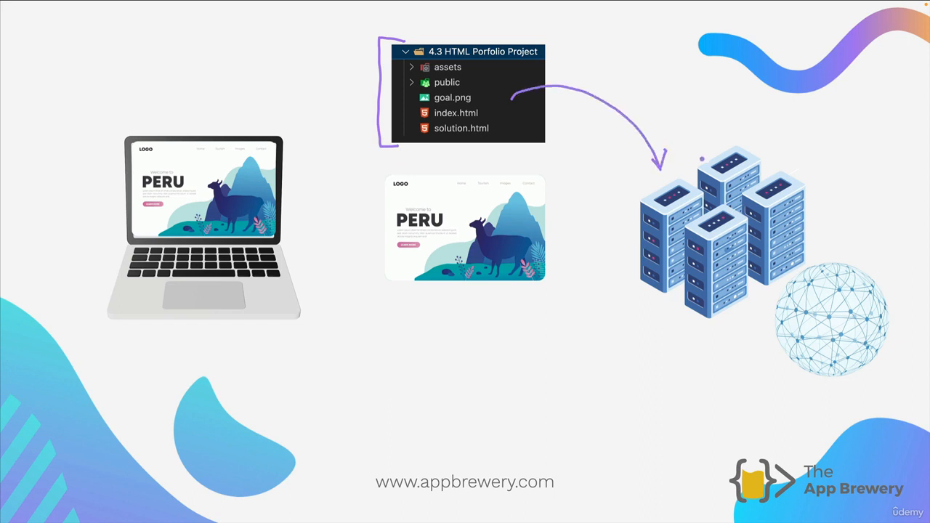
Step: Label the servers as a web server, draw an arrow to the globe, then clear the ink
{"action": "mouse_move", "coordinate": [676, 116]}
{"action": "left_mouse_down"}
{"action": "mouse_move", "coordinate": [719, 132]}
{"action": "mouse_move", "coordinate": [792, 116]}
{"action": "left_mouse_up"}
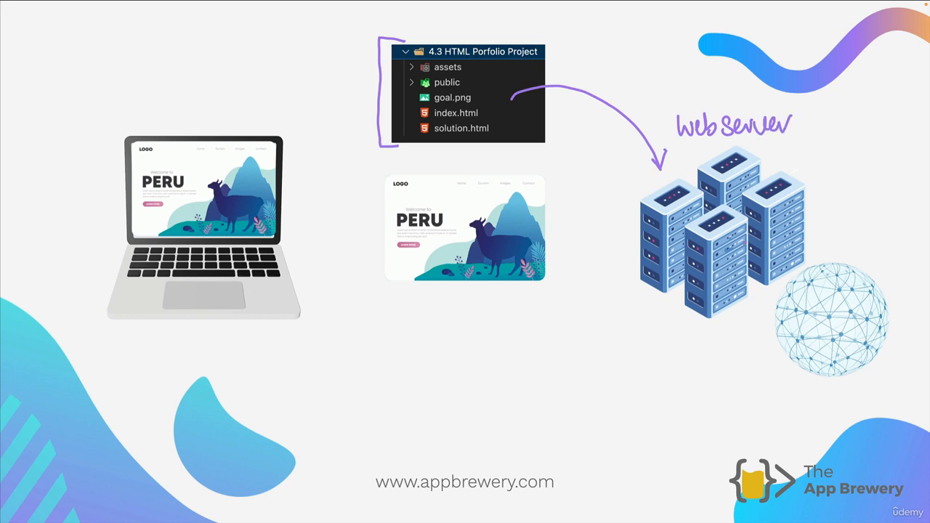
{"action": "left_click_drag", "start_coordinate": [763, 283], "coordinate": [792, 318]}
{"action": "key", "text": "Escape"}
Step: On the next slide build, draw an arrow from the file tree to the page and handwrite 'Web hosting'
{"action": "key", "text": "Right"}
{"action": "mouse_move", "coordinate": [456, 145]}
{"action": "left_mouse_down"}
{"action": "mouse_move", "coordinate": [462, 168]}
{"action": "mouse_move", "coordinate": [639, 221]}
{"action": "left_mouse_up"}
{"action": "left_click_drag", "start_coordinate": [626, 215], "coordinate": [628, 235]}
{"action": "left_click_drag", "start_coordinate": [442, 227], "coordinate": [465, 246]}
{"action": "left_click_drag", "start_coordinate": [466, 238], "coordinate": [483, 244]}
{"action": "mouse_move", "coordinate": [451, 269]}
{"action": "left_mouse_down"}
{"action": "mouse_move", "coordinate": [451, 292]}
{"action": "mouse_move", "coordinate": [519, 283]}
{"action": "mouse_move", "coordinate": [542, 317]}
{"action": "left_mouse_up"}
{"action": "left_click", "coordinate": [555, 289]}
Step: On the 4.3 HTML Portfolio Project.zip slide, underline the zip file name and point out github.com
{"action": "key", "text": "Right"}
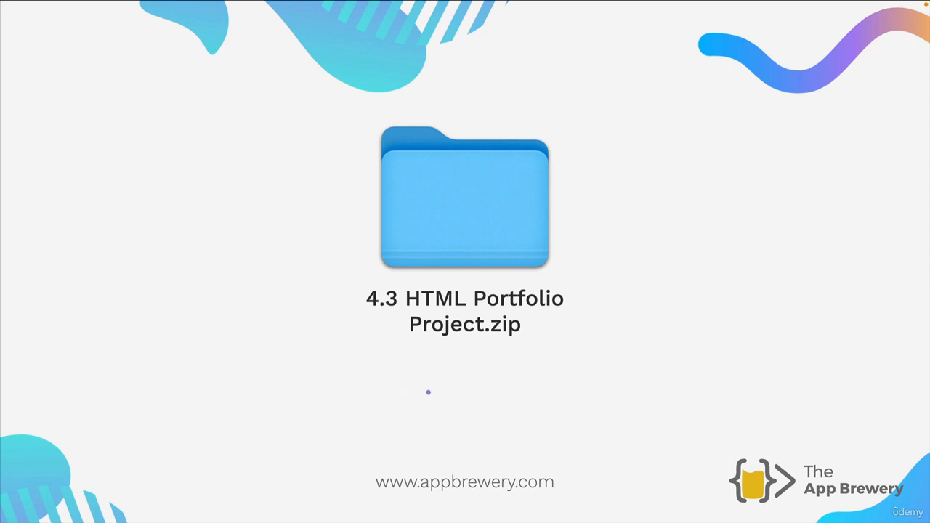
{"action": "left_click_drag", "start_coordinate": [399, 386], "coordinate": [551, 356]}
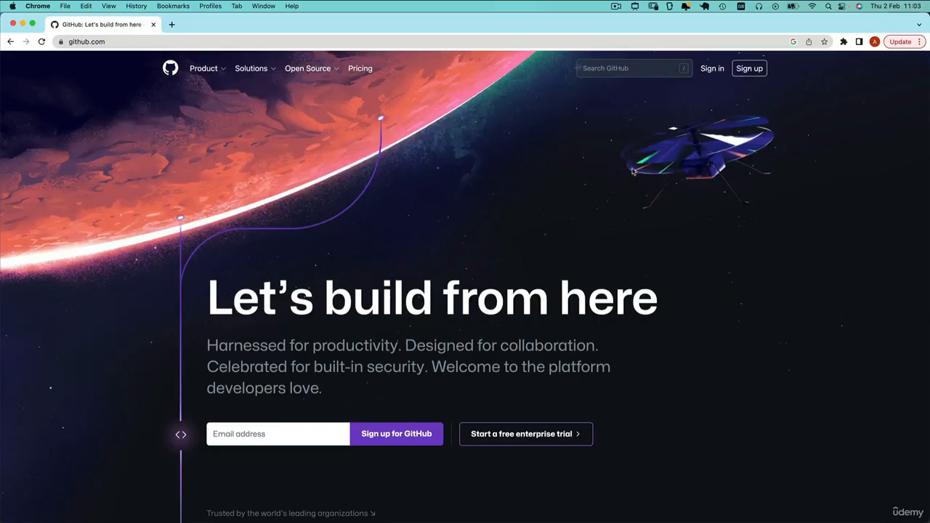
{"action": "mouse_move", "coordinate": [104, 100]}
{"action": "left_mouse_down"}
{"action": "mouse_move", "coordinate": [94, 66]}
{"action": "mouse_move", "coordinate": [84, 83]}
{"action": "left_mouse_up"}
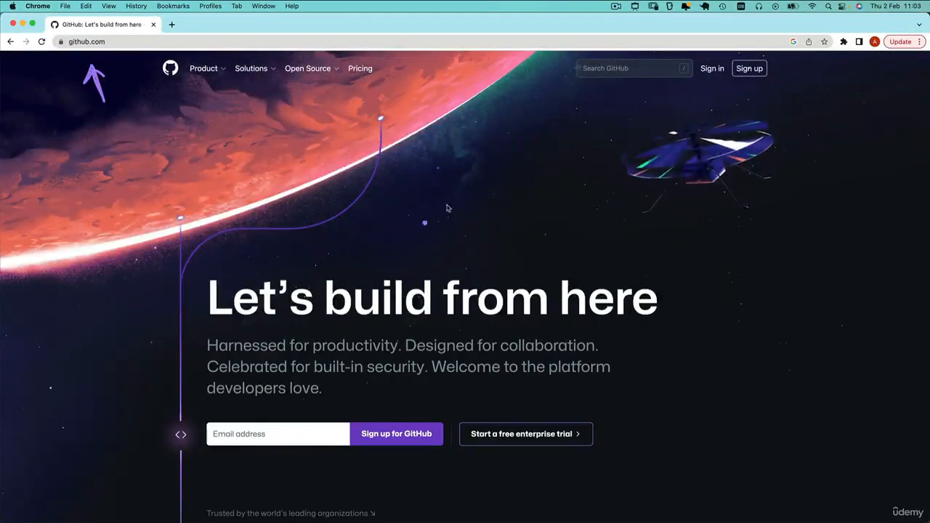
Step: Mark GitHub.com's sign-up and log-in spots, then choose New repository from the + menu
{"action": "mouse_move", "coordinate": [453, 201]}
{"action": "left_mouse_down"}
{"action": "mouse_move", "coordinate": [489, 226]}
{"action": "mouse_move", "coordinate": [509, 211]}
{"action": "mouse_move", "coordinate": [525, 218]}
{"action": "mouse_move", "coordinate": [589, 207]}
{"action": "left_mouse_up"}
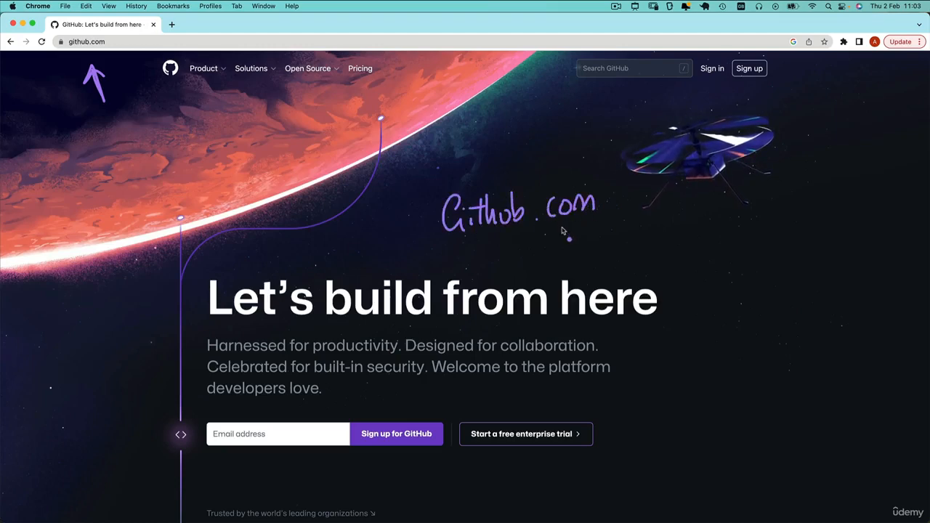
{"action": "mouse_move", "coordinate": [770, 91]}
{"action": "left_mouse_down"}
{"action": "mouse_move", "coordinate": [780, 71]}
{"action": "mouse_move", "coordinate": [774, 74]}
{"action": "left_mouse_up"}
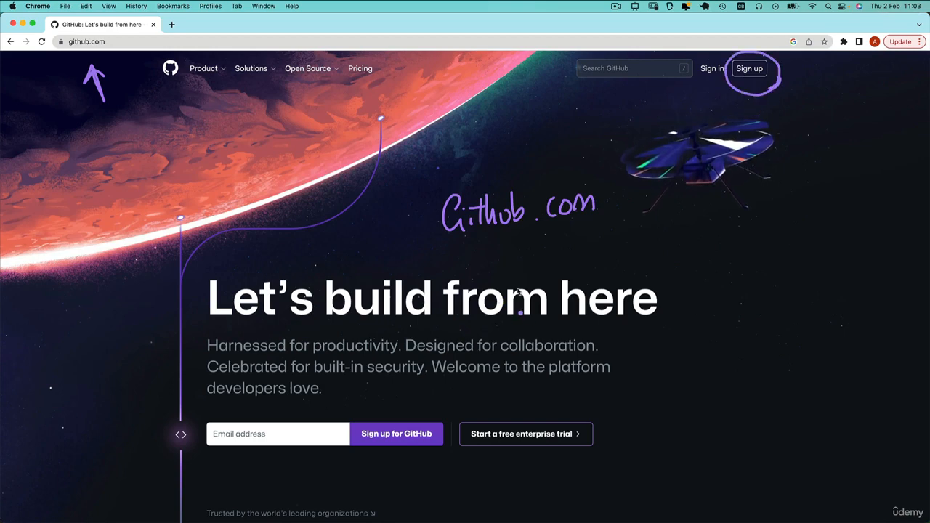
{"action": "left_click_drag", "start_coordinate": [699, 87], "coordinate": [721, 86]}
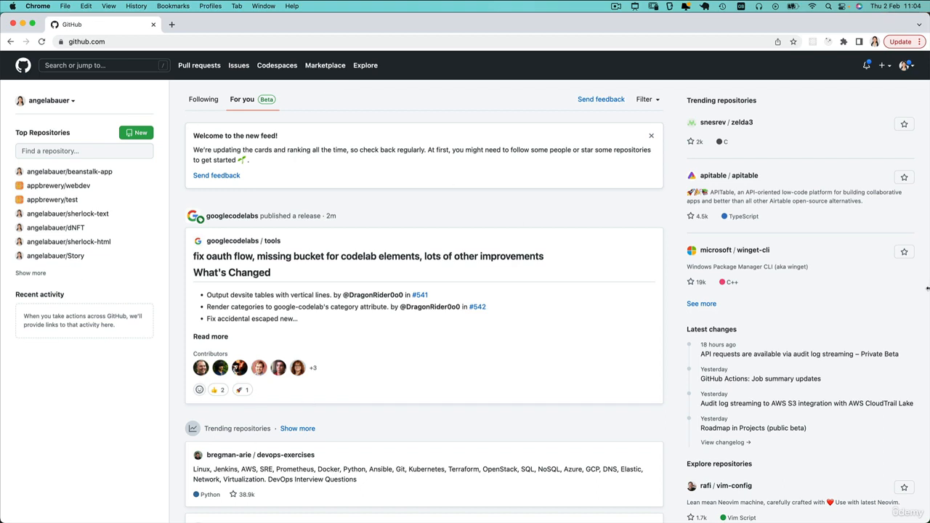
{"action": "left_click", "coordinate": [885, 68]}
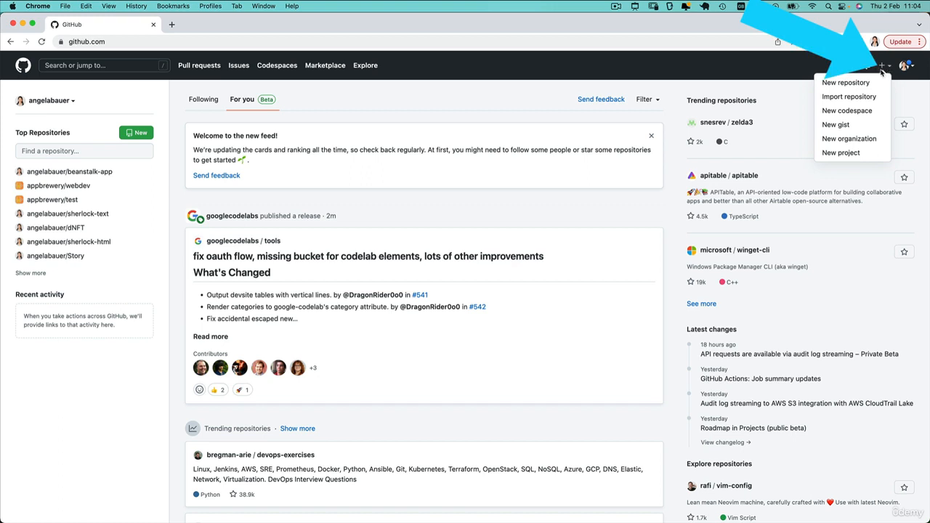
{"action": "left_click", "coordinate": [858, 84]}
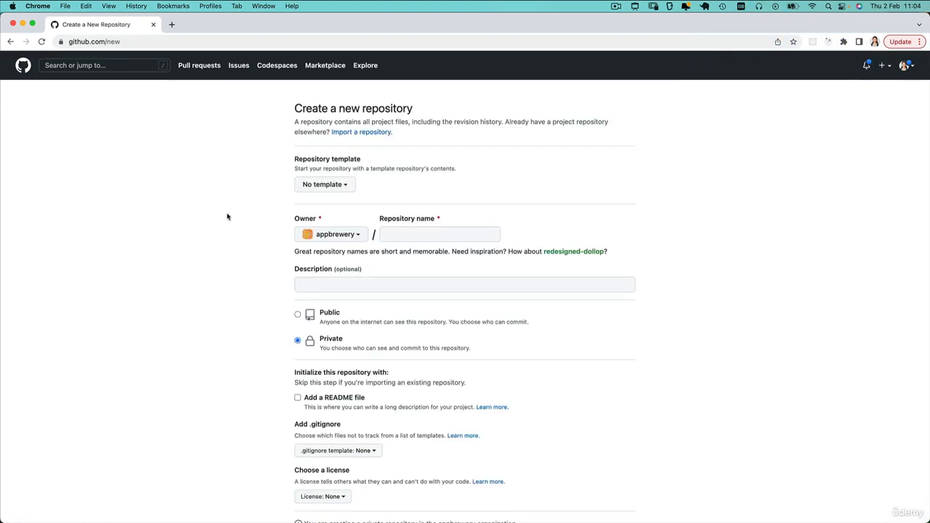
Step: Name the repository html-portfolio, make it Public with a README file, and create it
{"action": "left_click", "coordinate": [411, 235]}
{"action": "type", "text": "html-portfolio"}
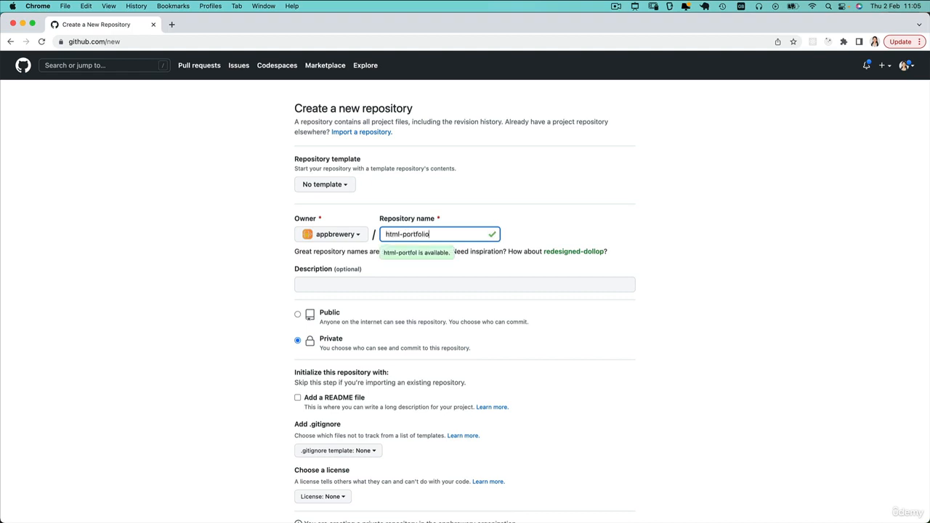
{"action": "left_click", "coordinate": [355, 284]}
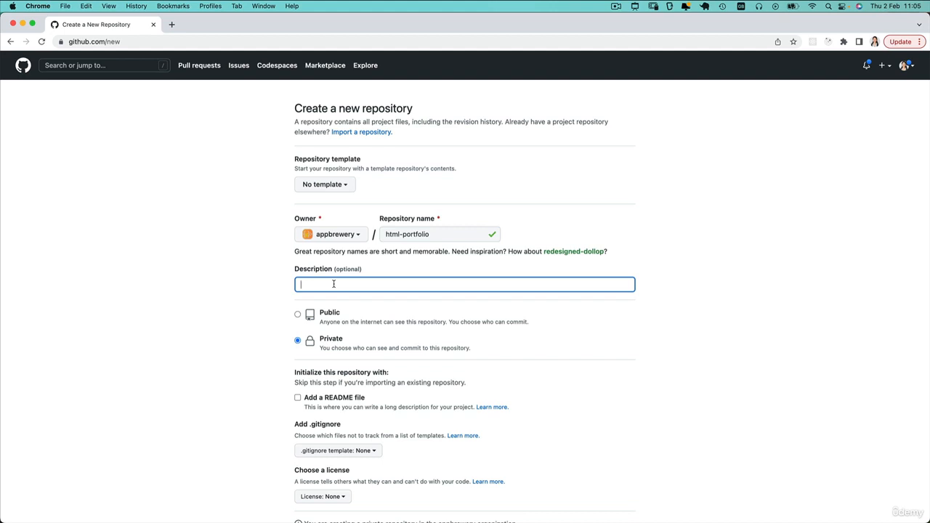
{"action": "left_click", "coordinate": [299, 313]}
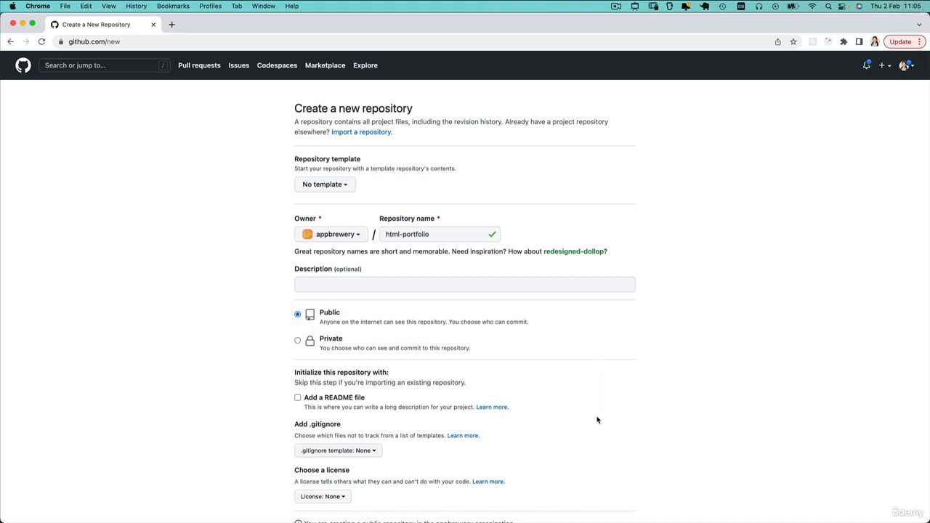
{"action": "left_click", "coordinate": [298, 399]}
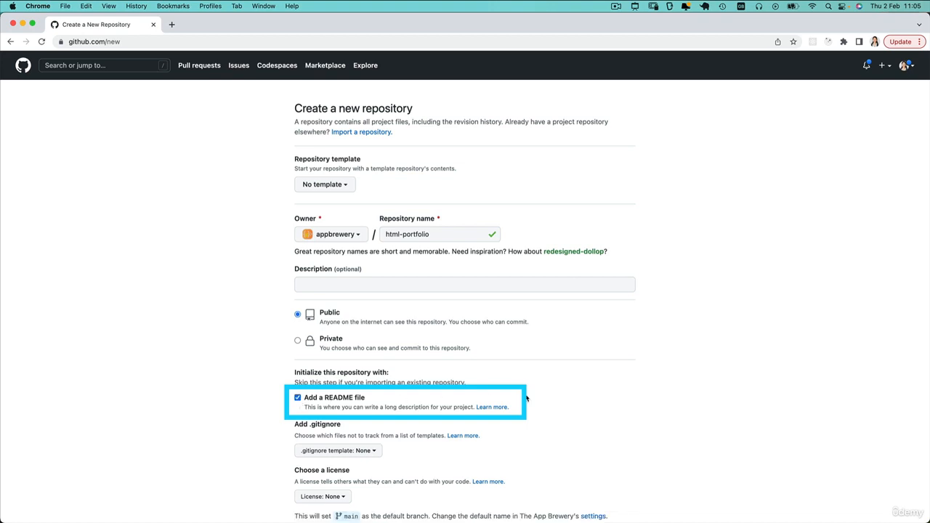
{"action": "scroll", "coordinate": [586, 419], "scroll_direction": "down", "scroll_amount": 3}
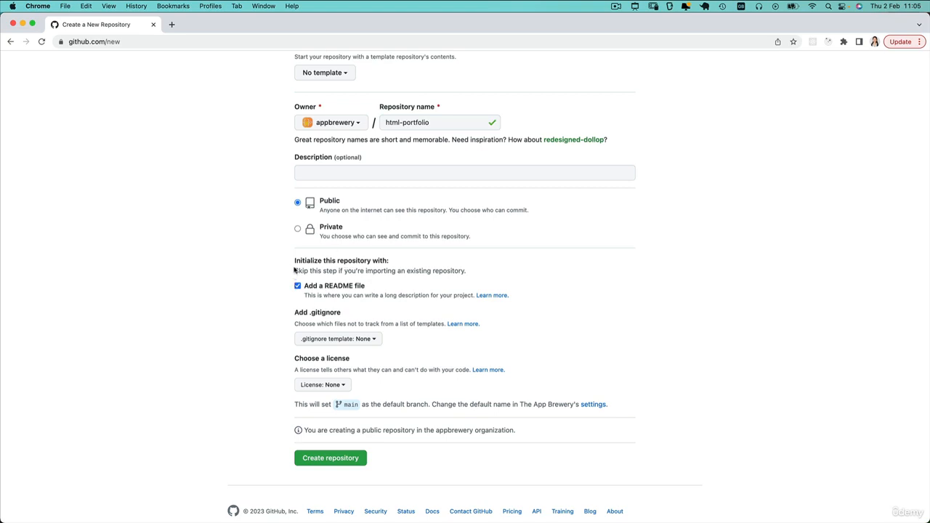
{"action": "left_click", "coordinate": [331, 462]}
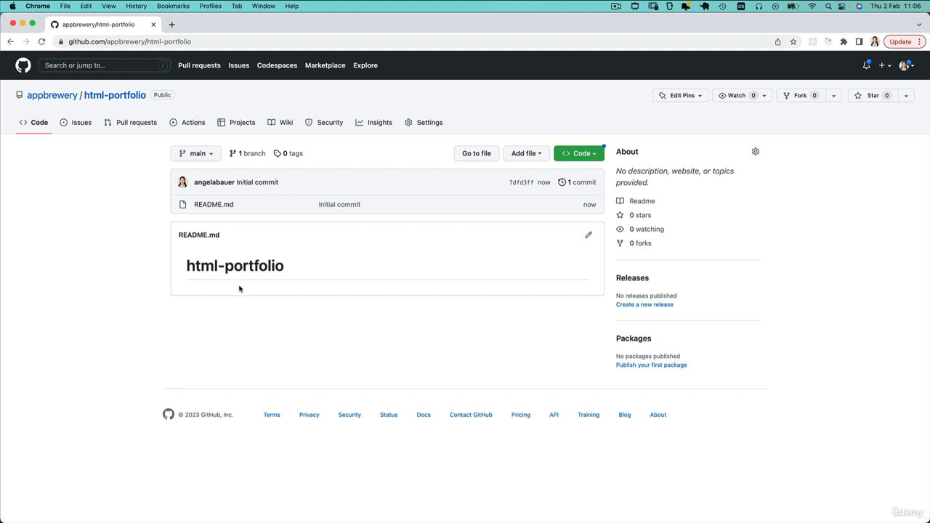
Step: Go to Add file > Upload files and open the 4.3 HTML Porfolio Project folder in Finder
{"action": "left_click", "coordinate": [529, 154]}
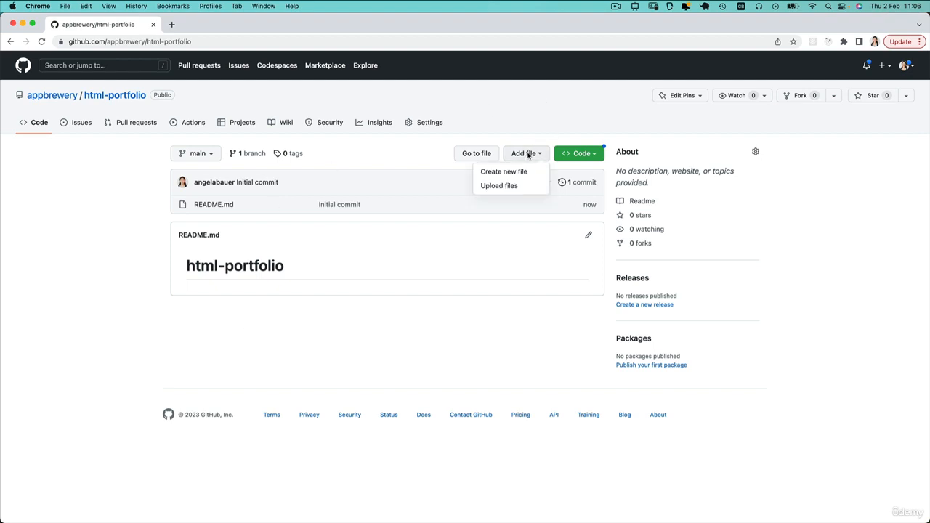
{"action": "left_click", "coordinate": [514, 186]}
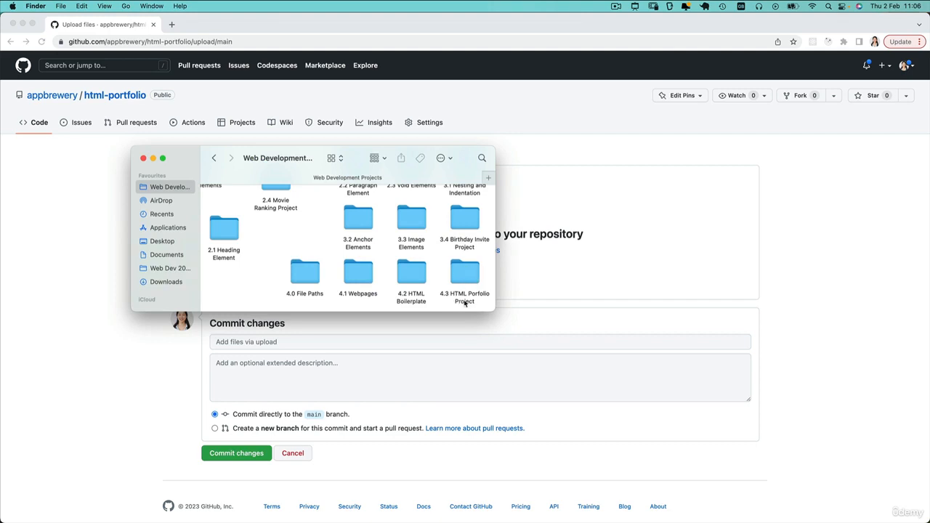
{"action": "double_click", "coordinate": [465, 271]}
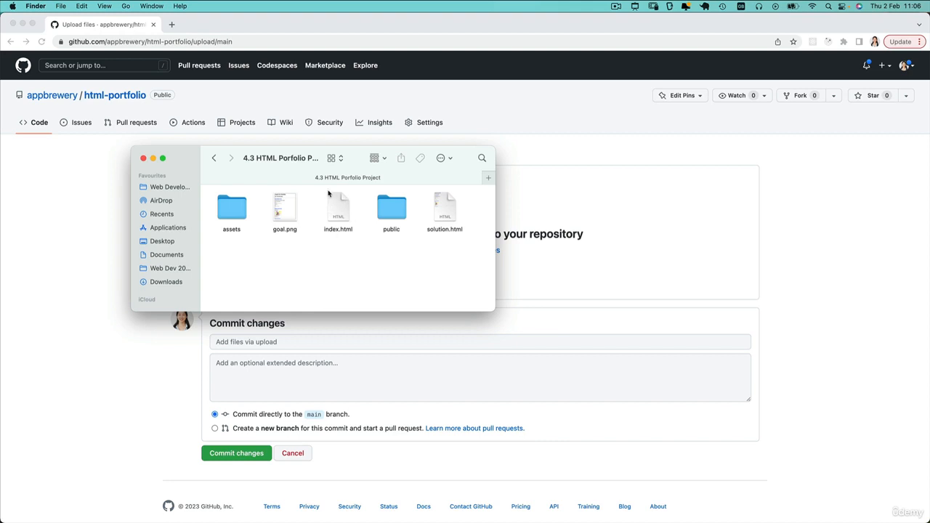
{"action": "left_click", "coordinate": [341, 226]}
{"action": "double_click", "coordinate": [338, 208]}
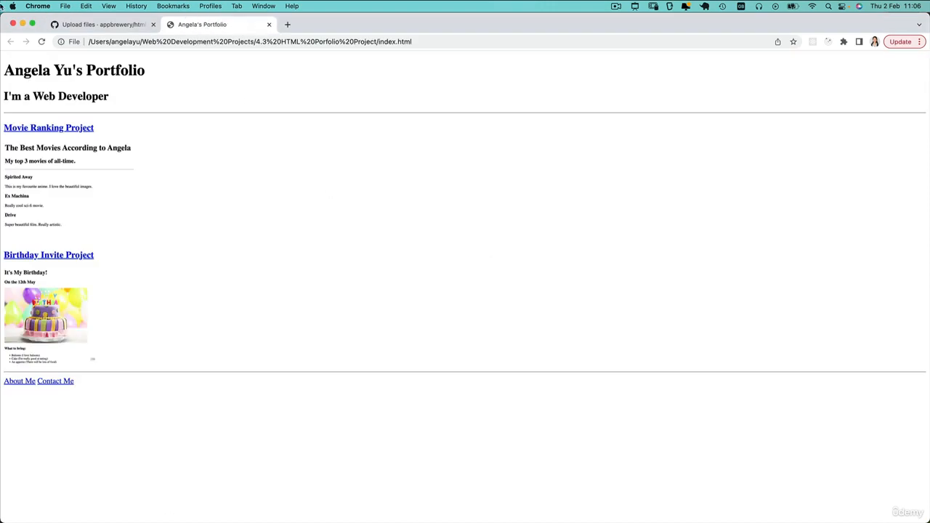
{"action": "left_click", "coordinate": [63, 128]}
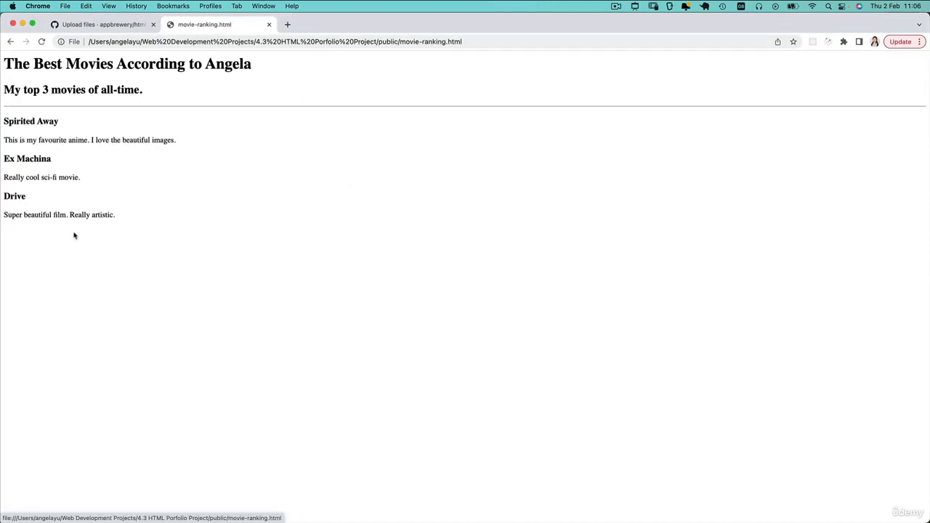
{"action": "left_click", "coordinate": [10, 41]}
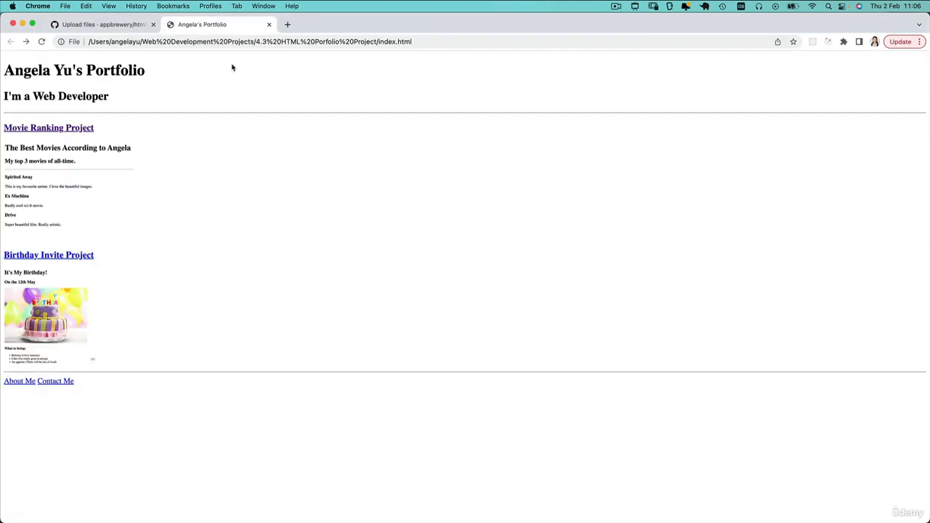
{"action": "left_click", "coordinate": [269, 26]}
{"action": "key", "text": "super+Tab"}
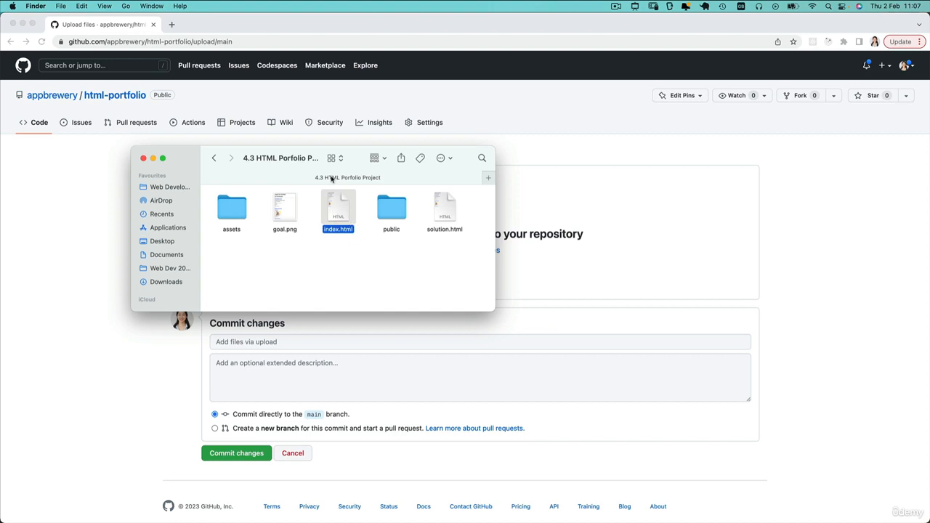
Step: Select index.html in the 4.3 HTML Porfolio Project folder
{"action": "left_click", "coordinate": [355, 261]}
{"action": "left_click", "coordinate": [344, 210]}
{"action": "key", "text": "a"}
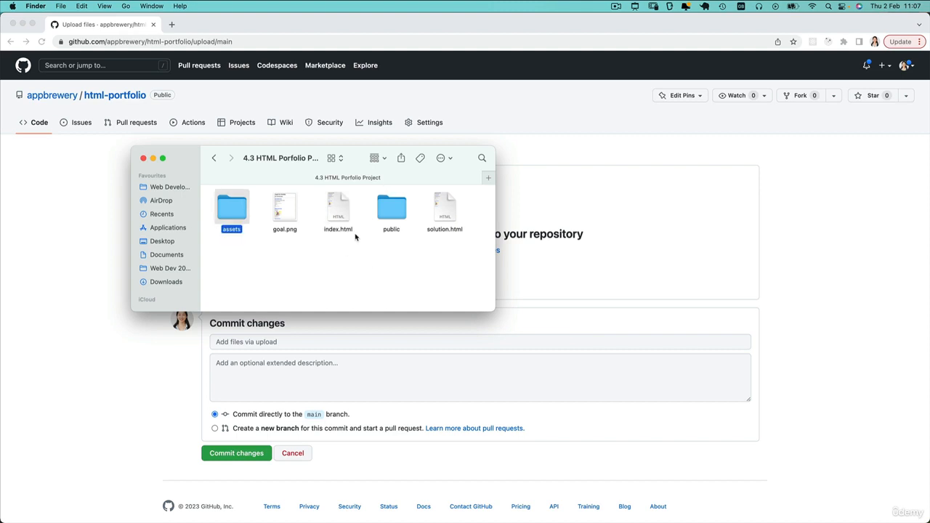
{"action": "key", "text": "s"}
Step: Annotate index.html as the home page with pen strokes, then clear the ink
{"action": "left_click_drag", "start_coordinate": [342, 258], "coordinate": [346, 246]}
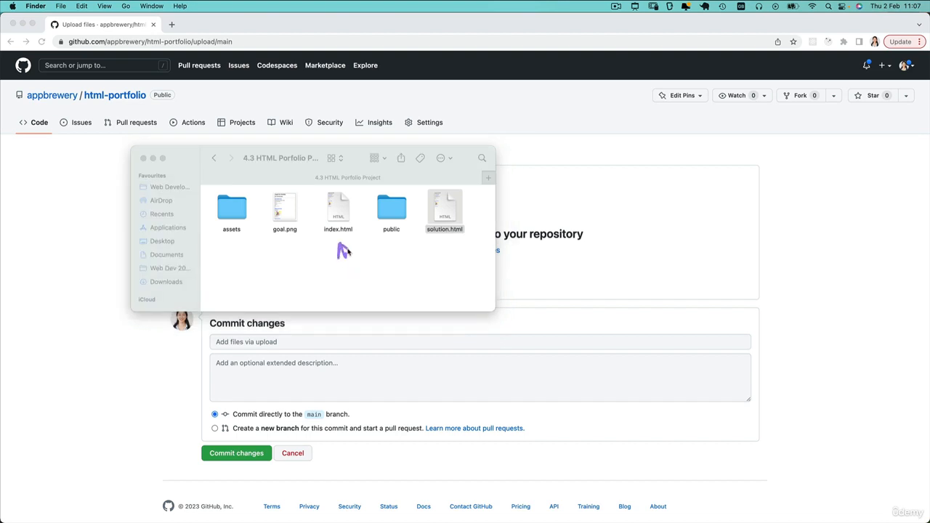
{"action": "mouse_move", "coordinate": [374, 283]}
{"action": "left_mouse_down"}
{"action": "mouse_move", "coordinate": [369, 296]}
{"action": "mouse_move", "coordinate": [382, 285]}
{"action": "mouse_move", "coordinate": [396, 294]}
{"action": "mouse_move", "coordinate": [402, 256]}
{"action": "mouse_move", "coordinate": [441, 265]}
{"action": "mouse_move", "coordinate": [457, 258]}
{"action": "mouse_move", "coordinate": [487, 231]}
{"action": "mouse_move", "coordinate": [485, 213]}
{"action": "left_mouse_up"}
{"action": "left_click", "coordinate": [456, 277]}
{"action": "mouse_move", "coordinate": [405, 323]}
{"action": "left_mouse_down"}
{"action": "mouse_move", "coordinate": [409, 343]}
{"action": "mouse_move", "coordinate": [456, 318]}
{"action": "left_mouse_up"}
{"action": "left_click_drag", "start_coordinate": [446, 381], "coordinate": [481, 352]}
{"action": "left_click_drag", "start_coordinate": [400, 353], "coordinate": [460, 304]}
{"action": "left_click", "coordinate": [459, 325]}
{"action": "left_click_drag", "start_coordinate": [433, 388], "coordinate": [484, 337]}
{"action": "left_click_drag", "start_coordinate": [368, 328], "coordinate": [502, 243]}
{"action": "left_click_drag", "start_coordinate": [432, 285], "coordinate": [390, 324]}
{"action": "key", "text": "Escape"}
Step: Browse the assets/images and public subfolders, returning to the project folder each time
{"action": "mouse_move", "coordinate": [356, 156]}
{"action": "left_mouse_down"}
{"action": "mouse_move", "coordinate": [491, 191]}
{"action": "mouse_move", "coordinate": [422, 315]}
{"action": "left_mouse_up"}
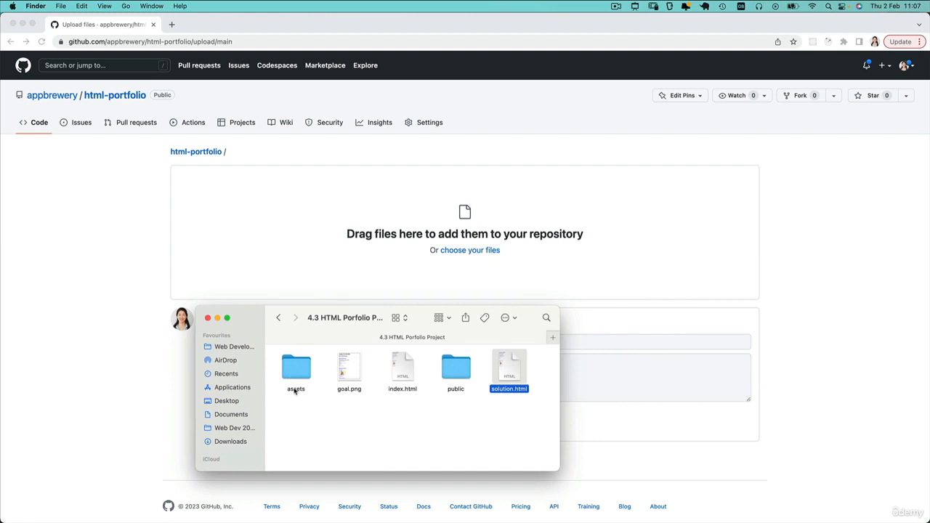
{"action": "double_click", "coordinate": [304, 367]}
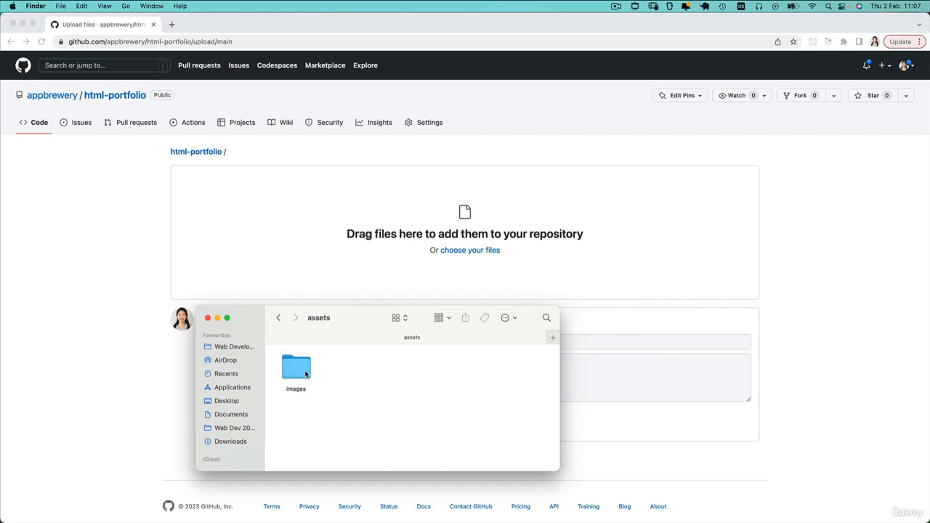
{"action": "double_click", "coordinate": [304, 385]}
{"action": "left_click", "coordinate": [279, 319]}
{"action": "left_click", "coordinate": [279, 318]}
{"action": "double_click", "coordinate": [295, 376]}
{"action": "left_click", "coordinate": [280, 318]}
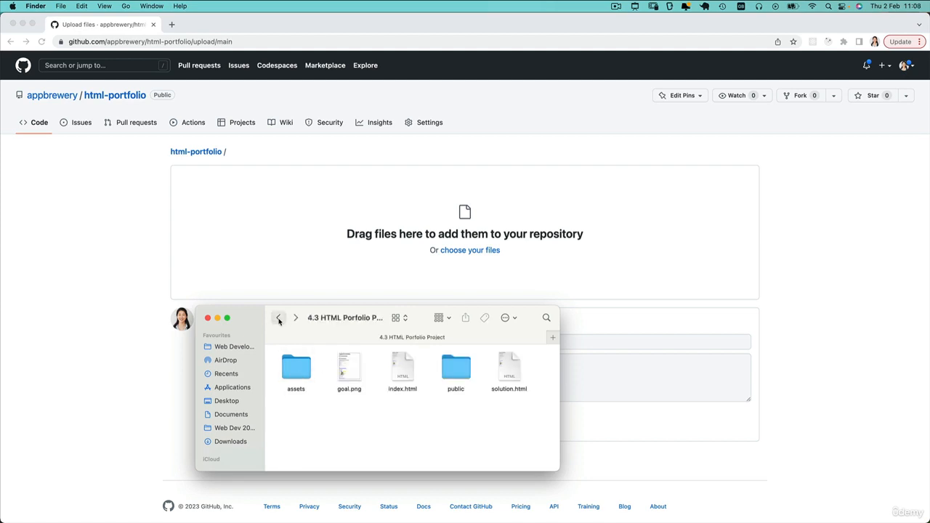
{"action": "double_click", "coordinate": [455, 370]}
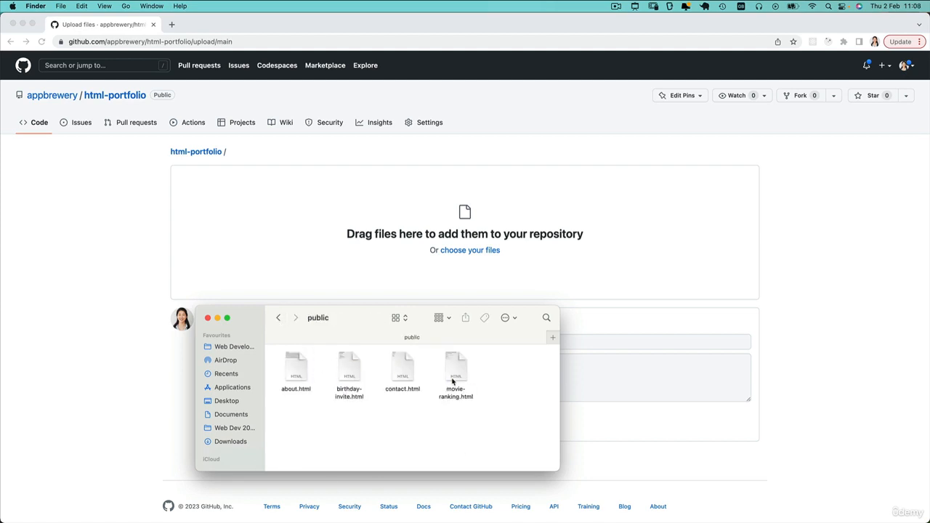
{"action": "left_click", "coordinate": [278, 318]}
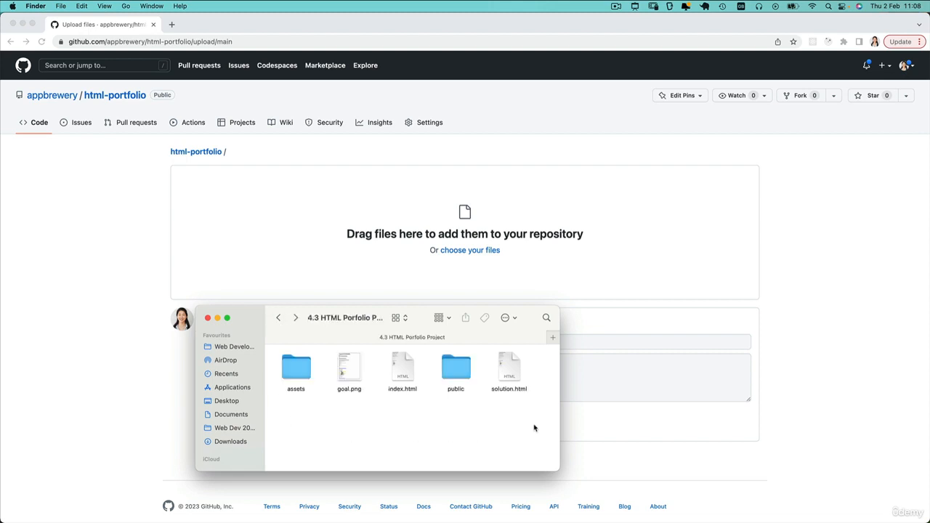
Step: Drag all five project items onto the GitHub upload drop zone, then return to the upload page
{"action": "left_click_drag", "start_coordinate": [535, 424], "coordinate": [282, 356]}
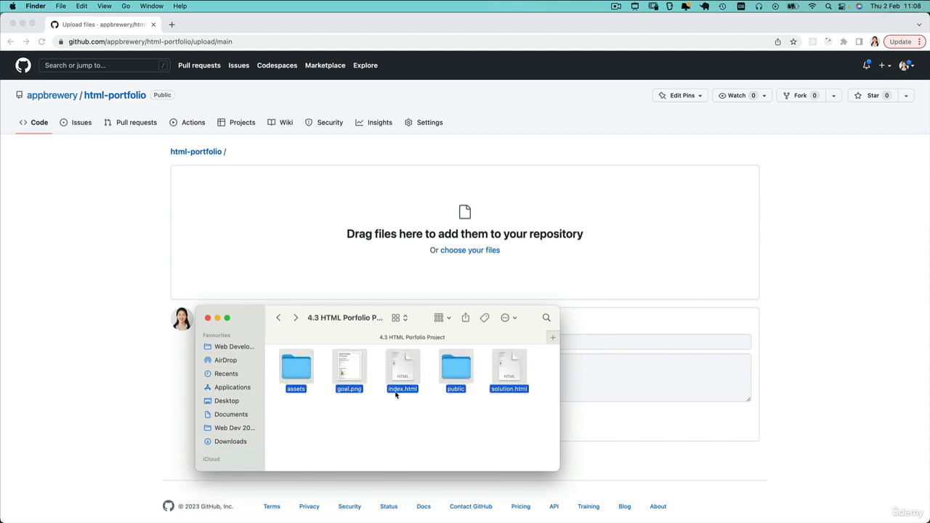
{"action": "left_click_drag", "start_coordinate": [402, 377], "coordinate": [498, 240]}
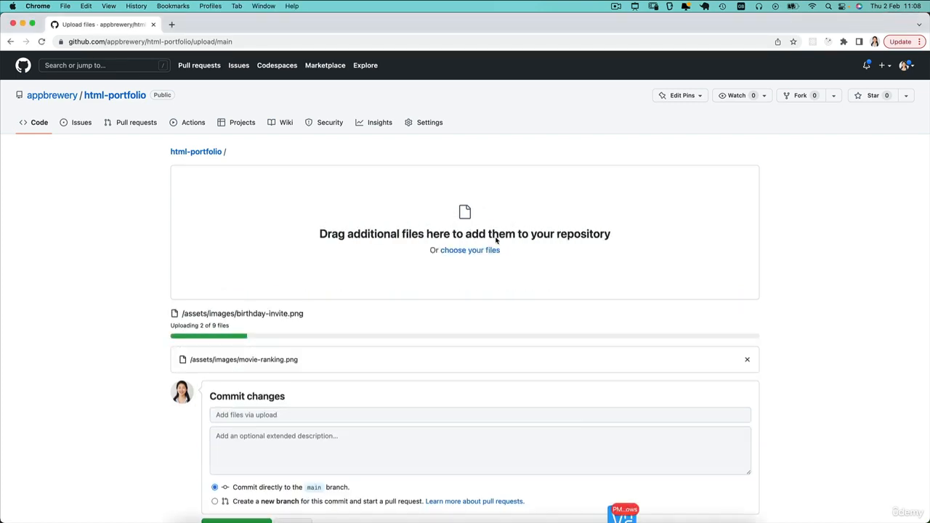
{"action": "key", "text": "super+Tab"}
{"action": "left_click", "coordinate": [277, 318]}
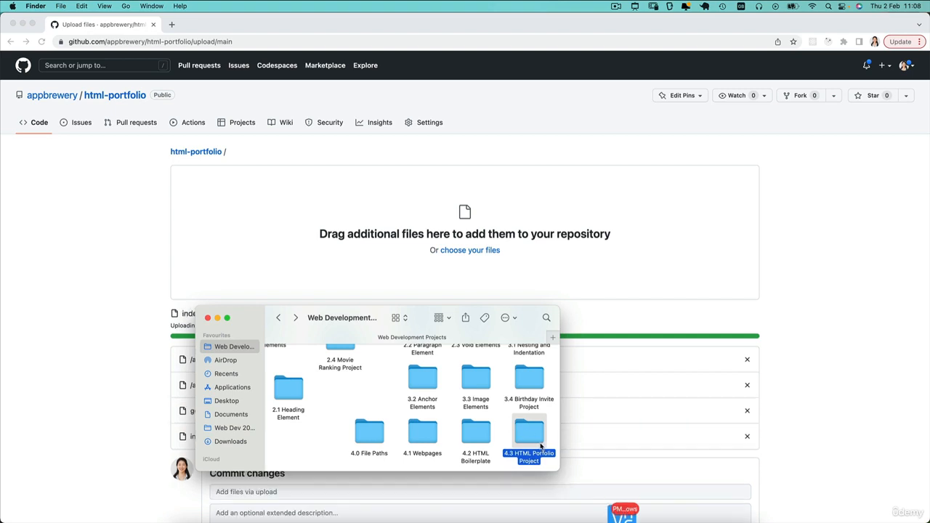
{"action": "double_click", "coordinate": [538, 438]}
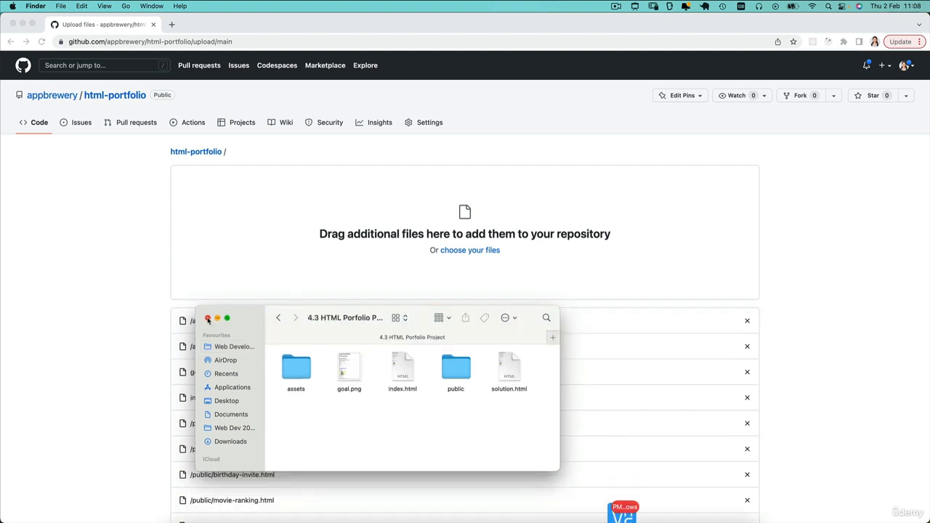
{"action": "left_click", "coordinate": [83, 332]}
Step: Commit the uploaded files to the main branch, retrying while they process
{"action": "scroll", "coordinate": [256, 295], "scroll_direction": "down", "scroll_amount": 3}
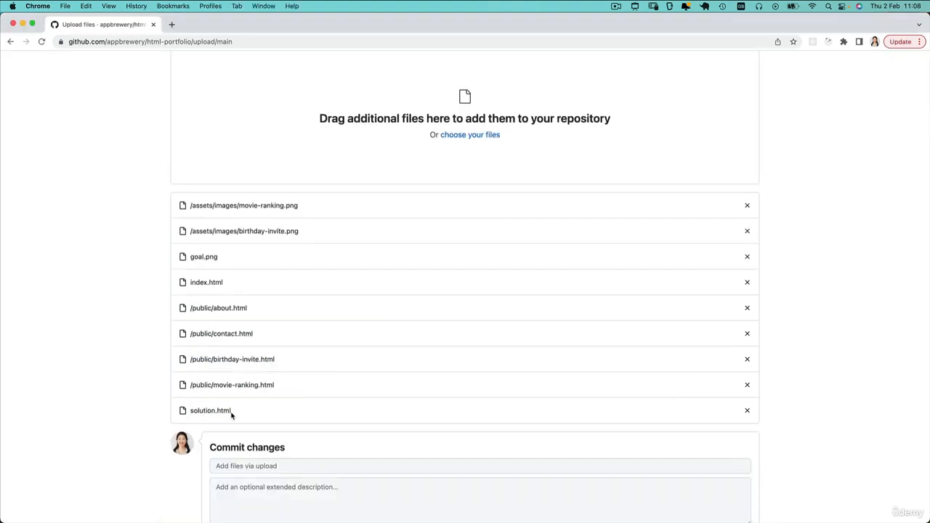
{"action": "scroll", "coordinate": [218, 411], "scroll_direction": "down", "scroll_amount": 4}
{"action": "left_click", "coordinate": [233, 443]}
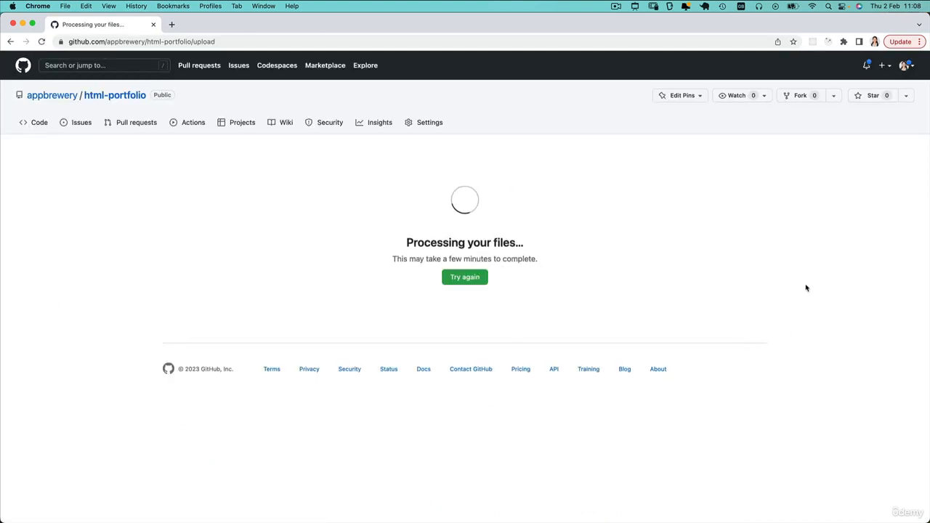
{"action": "left_click", "coordinate": [485, 276]}
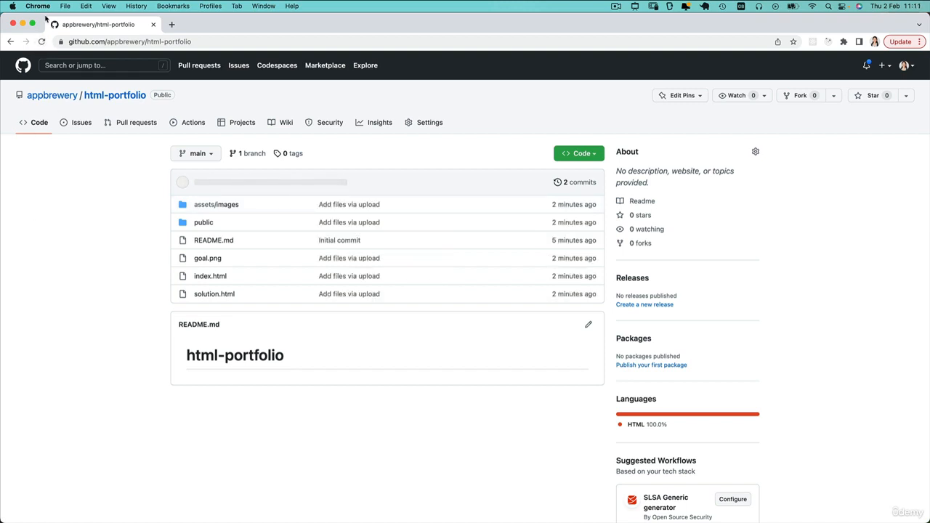
Step: Reload html-portfolio to show the committed files, then open its Settings
{"action": "left_click", "coordinate": [41, 43]}
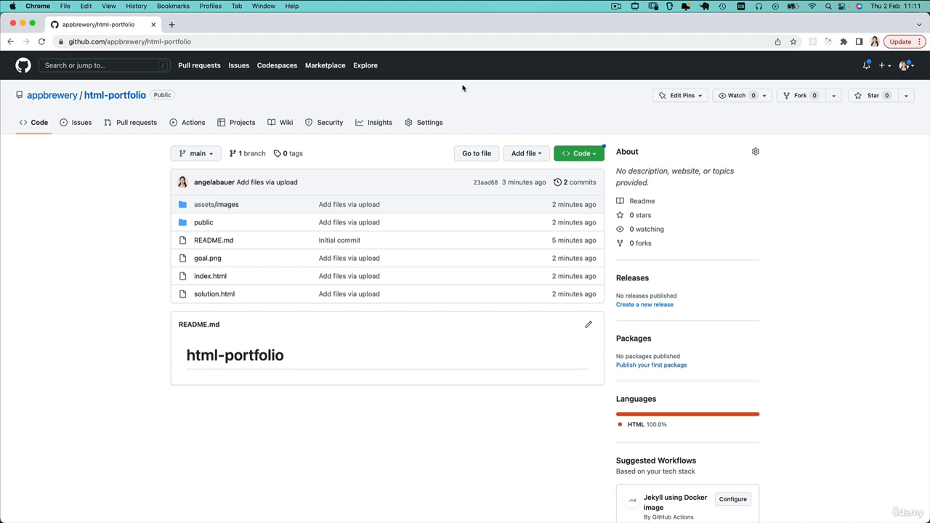
{"action": "left_click", "coordinate": [419, 125]}
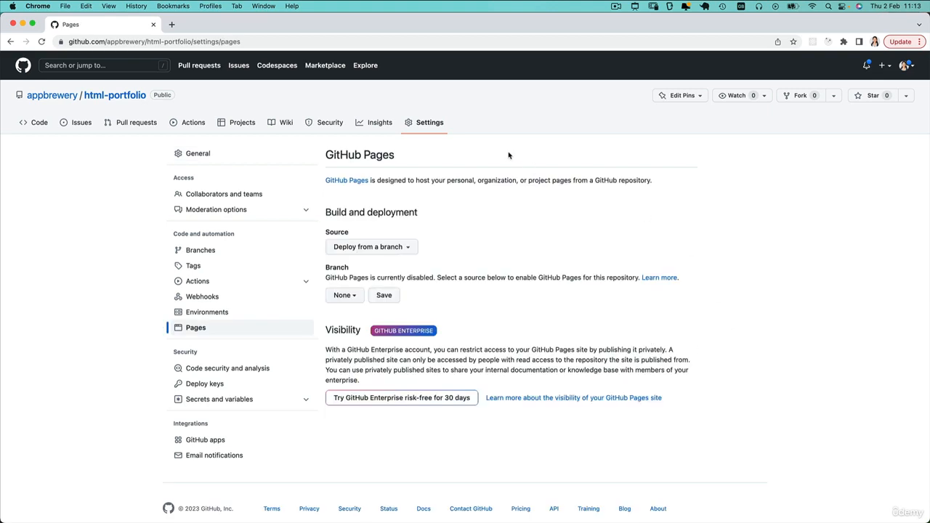
Step: Set the GitHub Pages source to the main branch and / (root) folder, and save
{"action": "left_click", "coordinate": [353, 298]}
{"action": "left_click", "coordinate": [369, 356]}
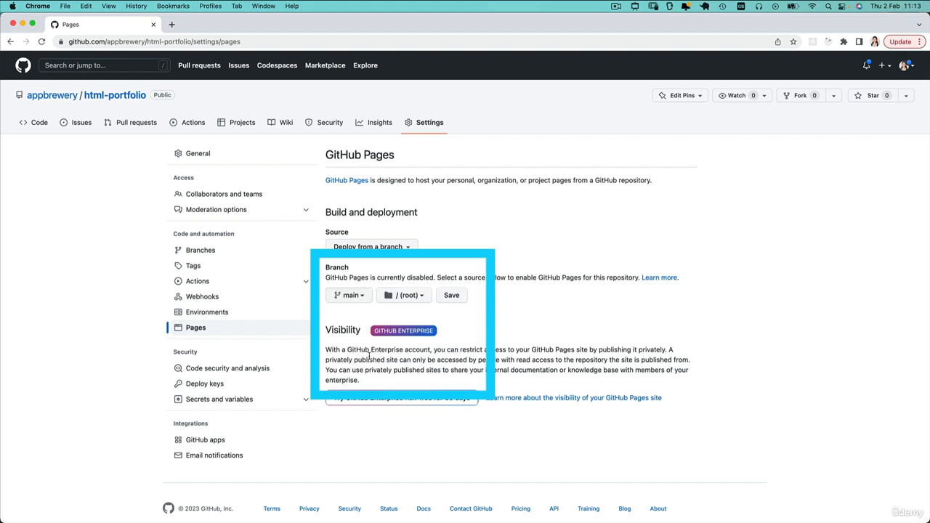
{"action": "left_click", "coordinate": [408, 297]}
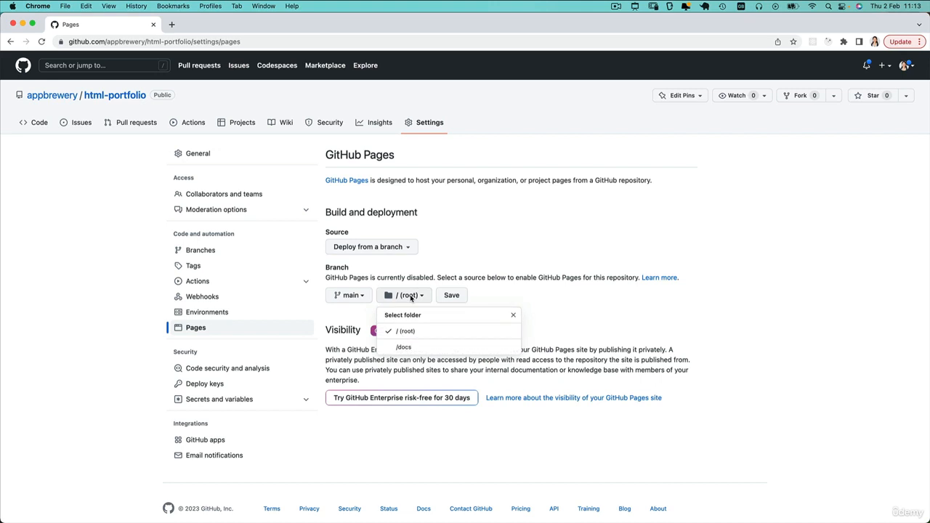
{"action": "left_click", "coordinate": [356, 327]}
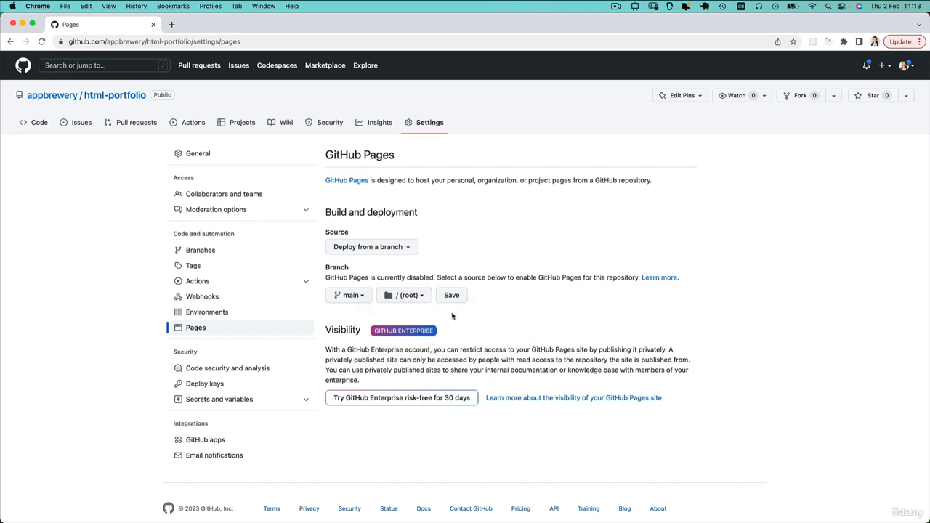
{"action": "left_click", "coordinate": [455, 296]}
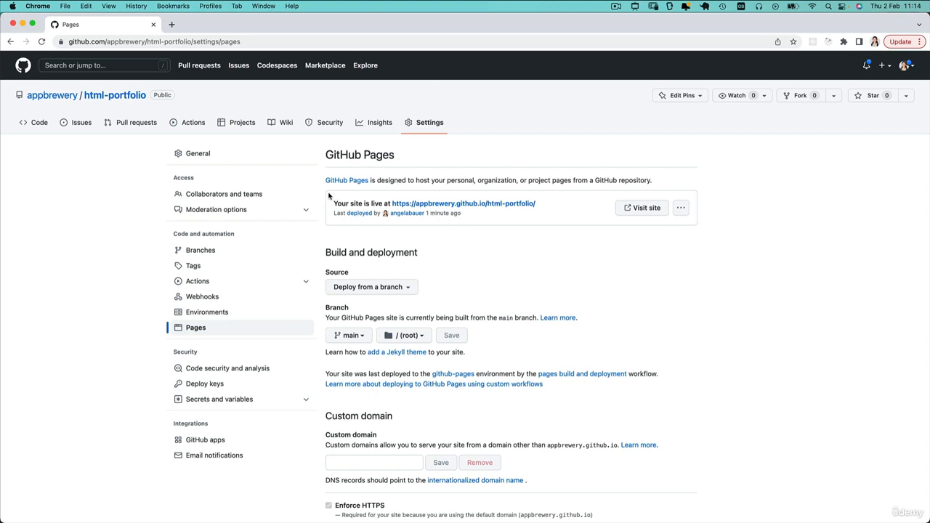
{"action": "left_click_drag", "start_coordinate": [329, 198], "coordinate": [531, 216]}
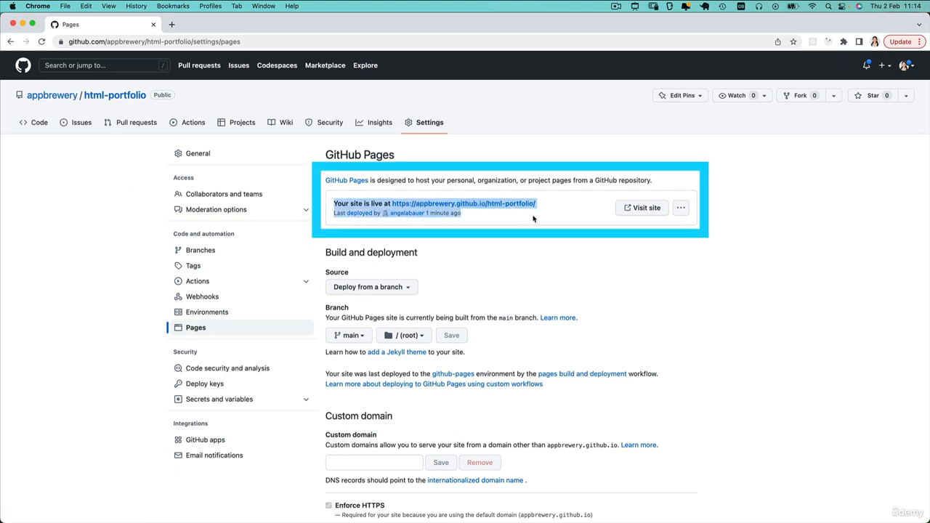
{"action": "left_click", "coordinate": [339, 213]}
{"action": "left_click_drag", "start_coordinate": [334, 203], "coordinate": [390, 204]}
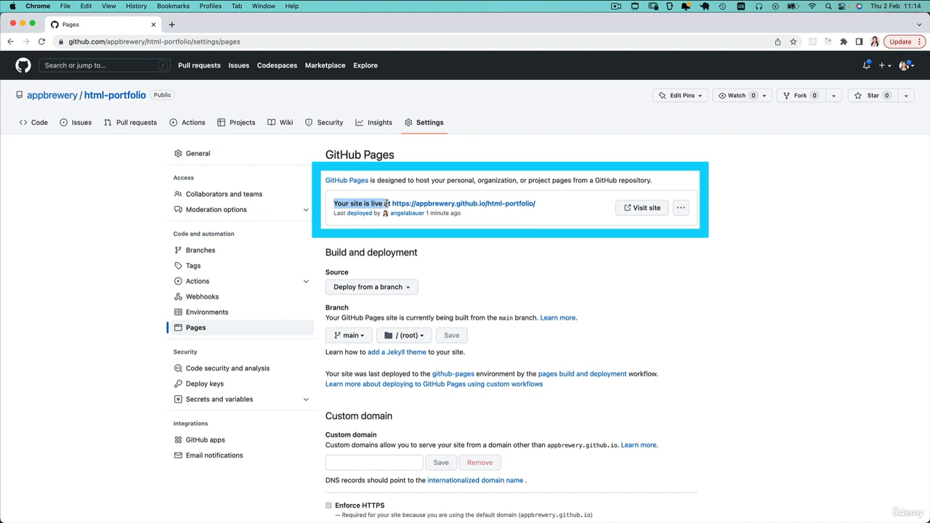
{"action": "left_click_drag", "start_coordinate": [544, 204], "coordinate": [391, 205]}
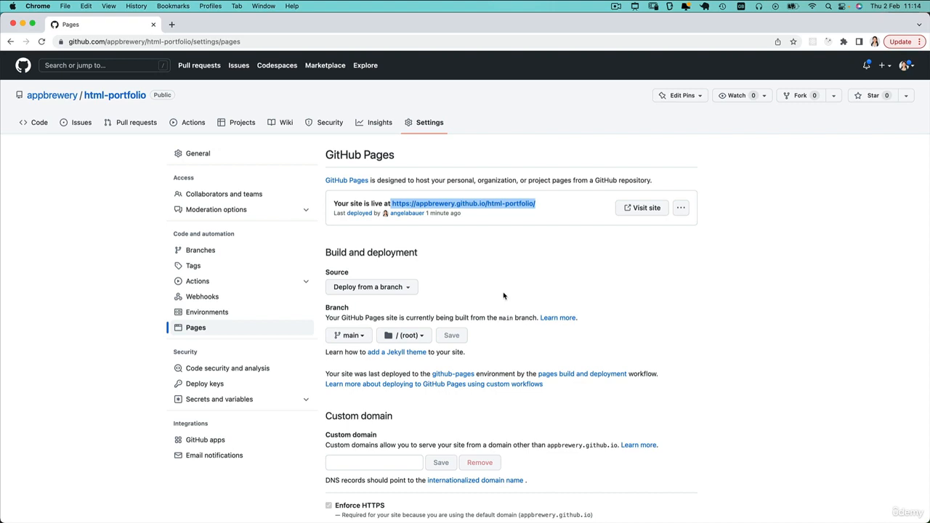
{"action": "left_click", "coordinate": [513, 276]}
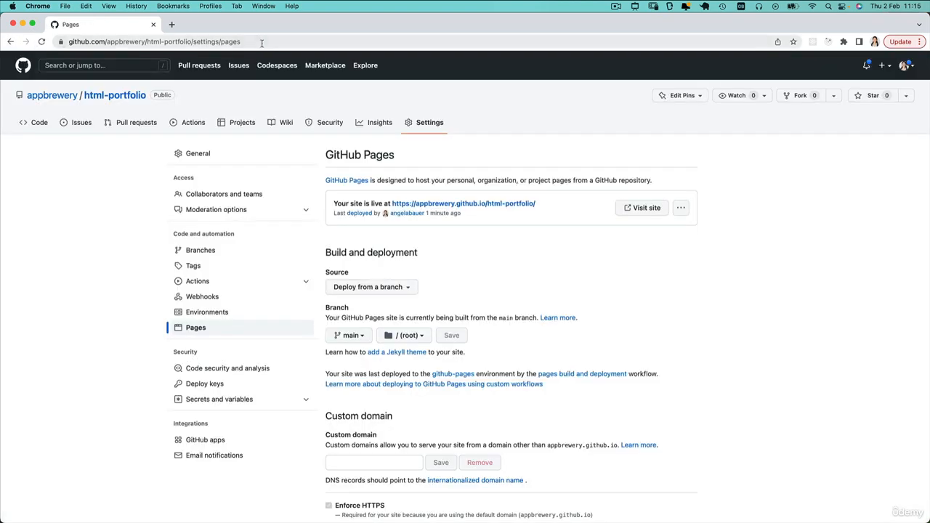
{"action": "left_click", "coordinate": [266, 42]}
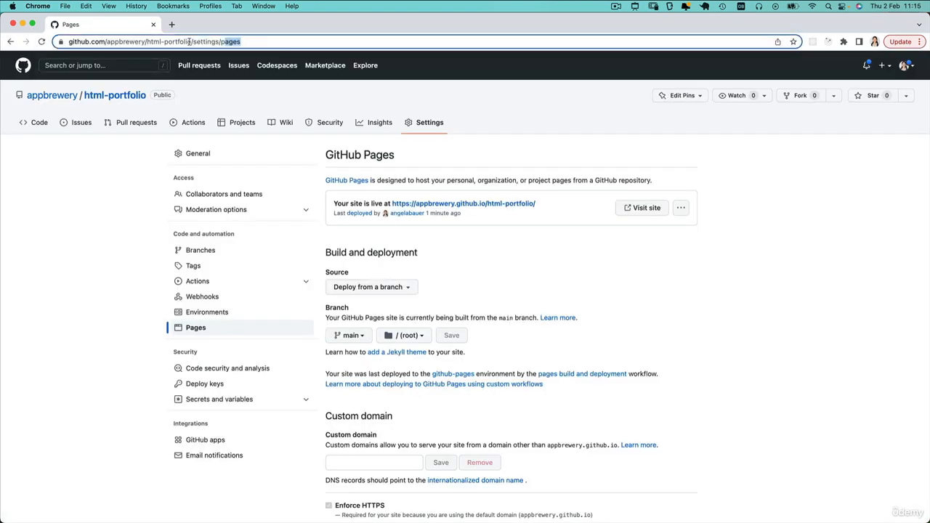
{"action": "left_click", "coordinate": [441, 234]}
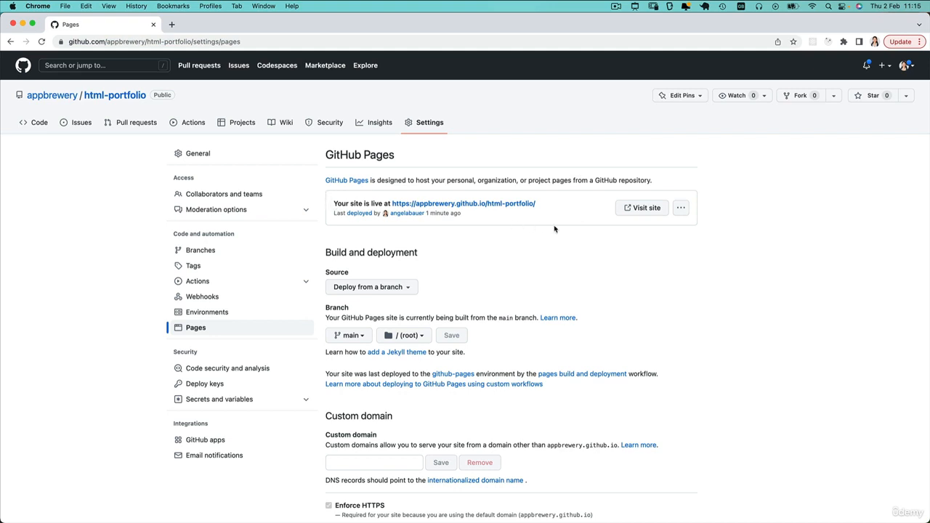
{"action": "left_click", "coordinate": [635, 210]}
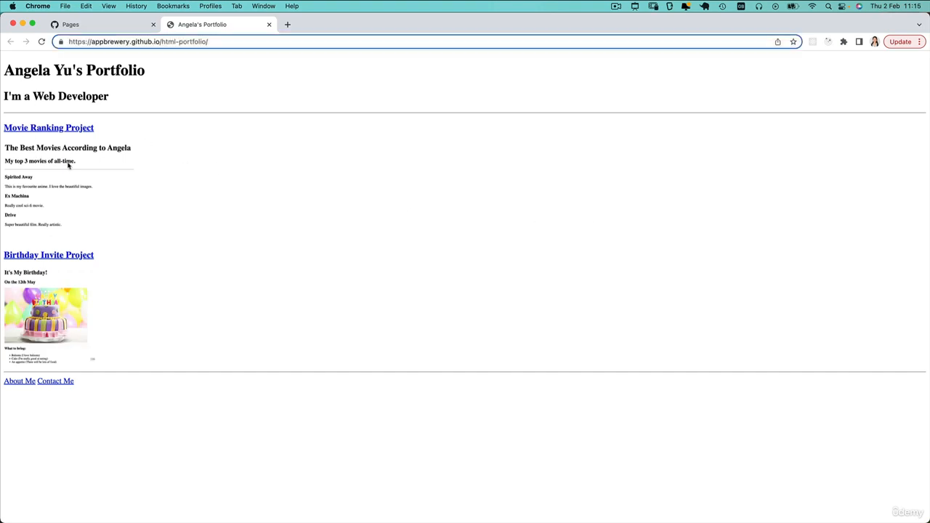
Step: Check the Movie Ranking, Birthday Invite, About Me and Contact Me pages, then highlight the live address
{"action": "left_click", "coordinate": [71, 129]}
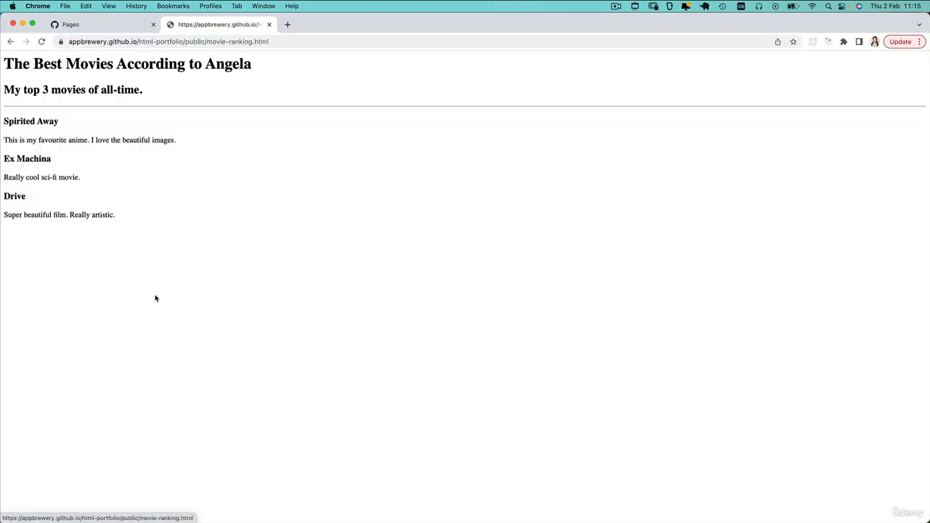
{"action": "left_click", "coordinate": [10, 42]}
{"action": "left_click", "coordinate": [44, 255]}
{"action": "left_click", "coordinate": [10, 41]}
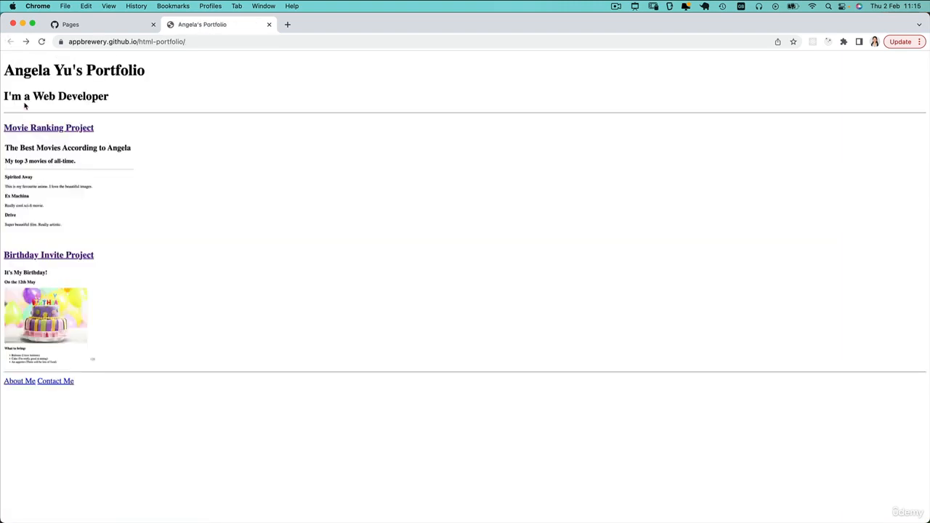
{"action": "left_click", "coordinate": [14, 384]}
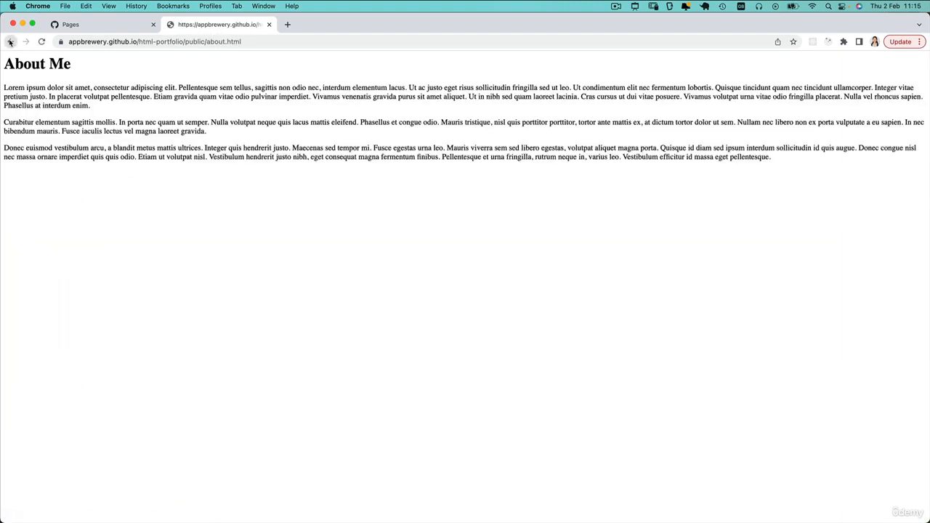
{"action": "left_click", "coordinate": [10, 42]}
{"action": "left_click", "coordinate": [47, 383]}
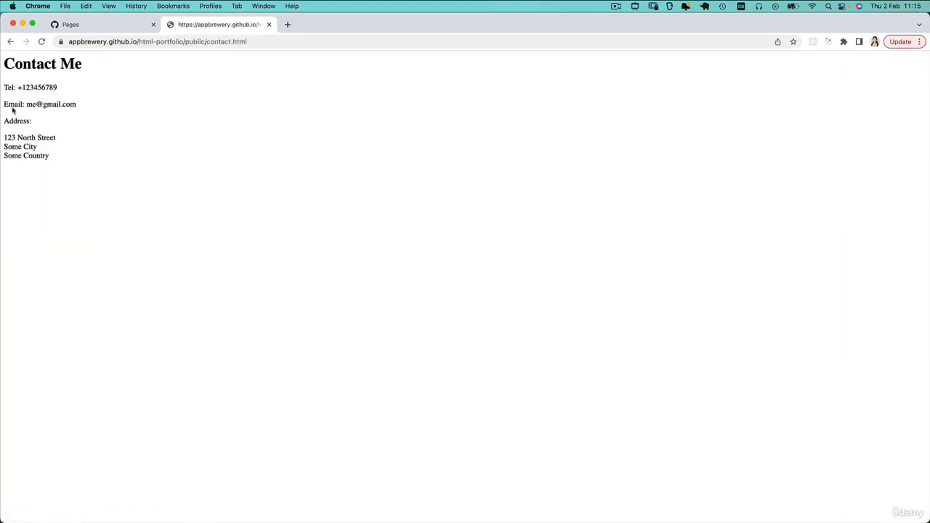
{"action": "left_click", "coordinate": [10, 42]}
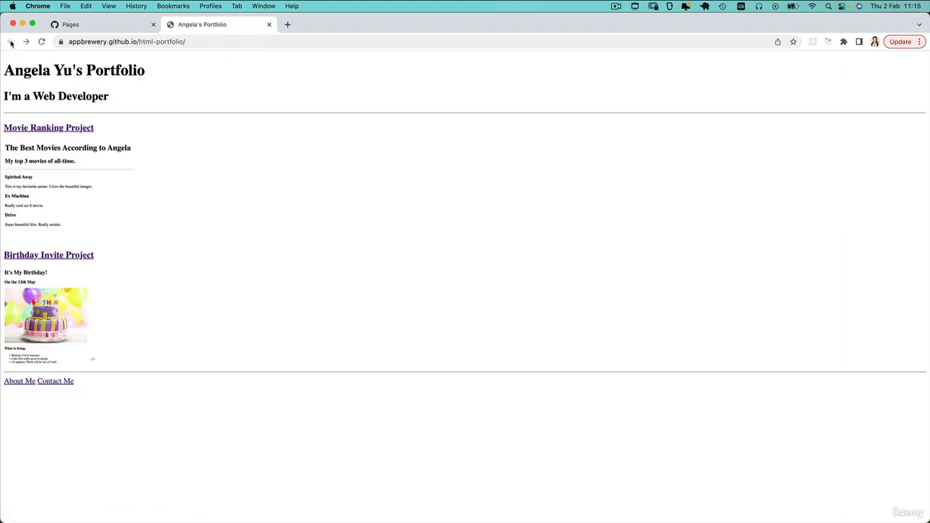
{"action": "left_click", "coordinate": [157, 42]}
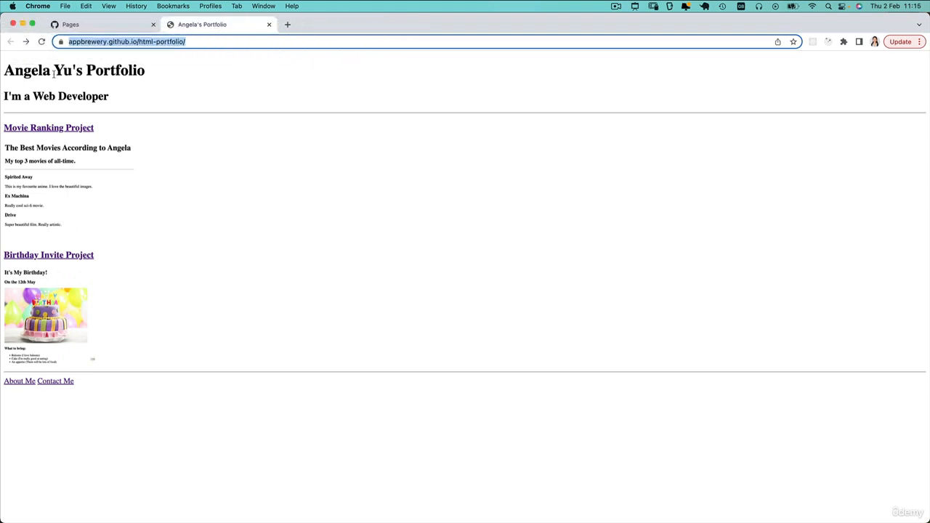
{"action": "left_click", "coordinate": [242, 240]}
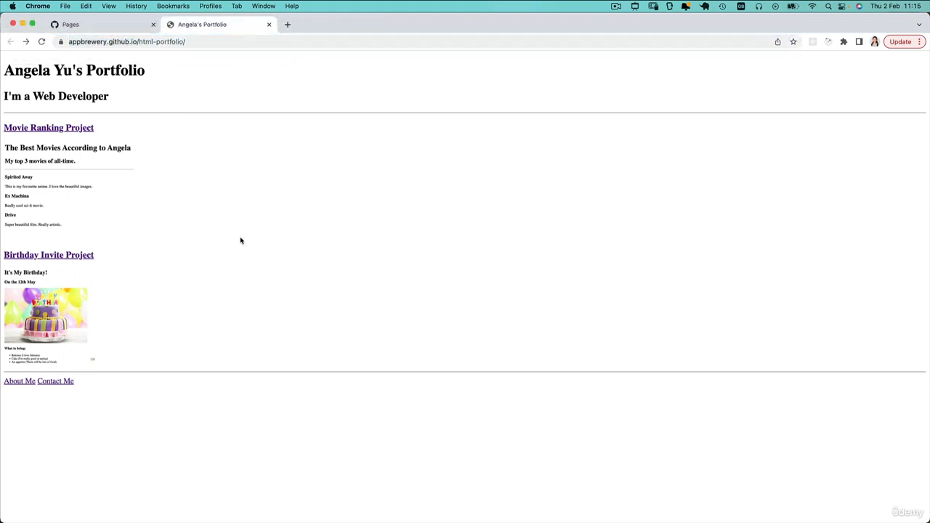